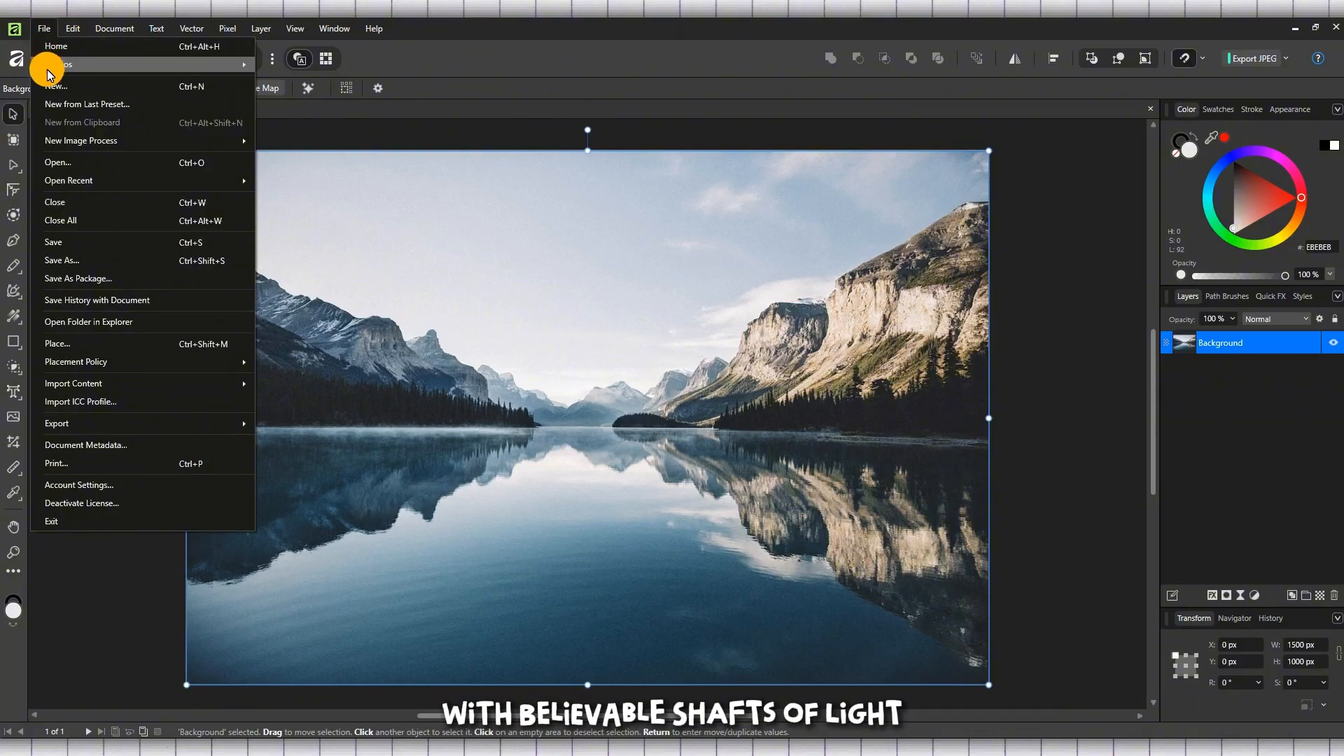
click(102, 164)
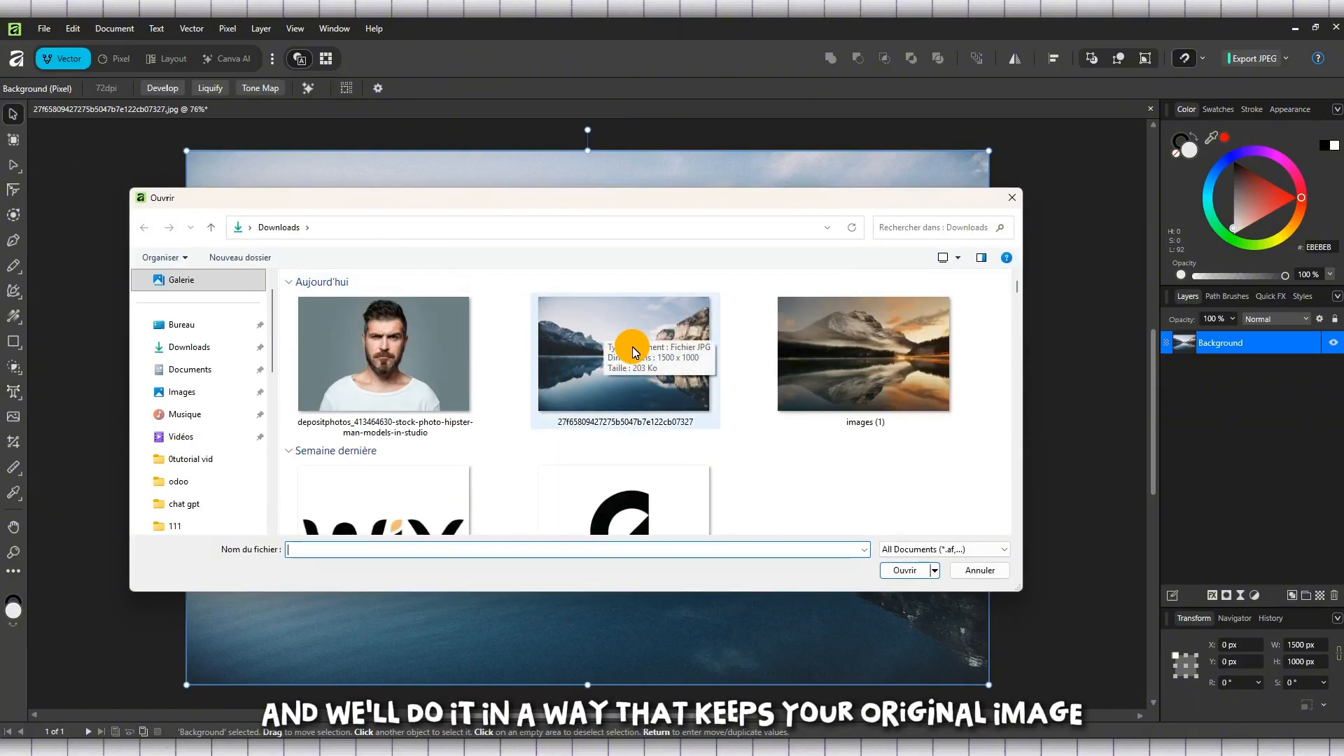
double_click(632, 347)
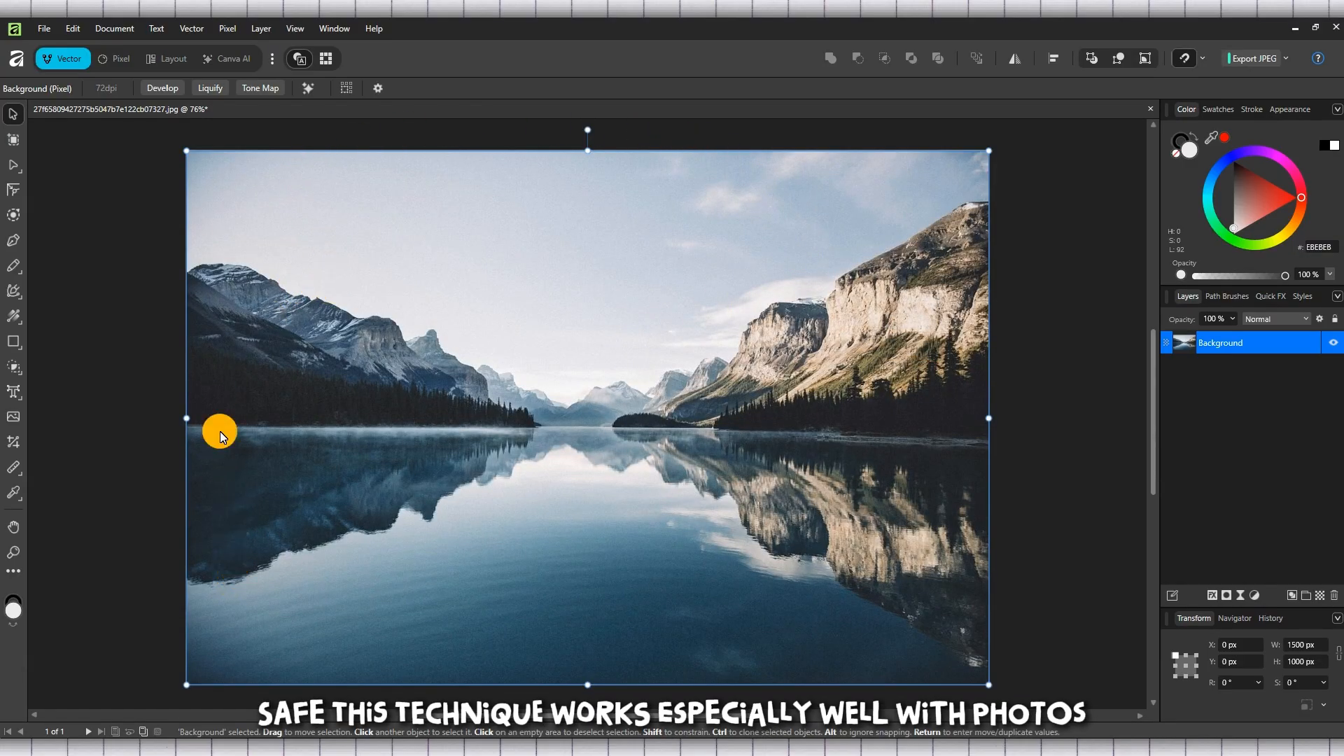
click(73, 33)
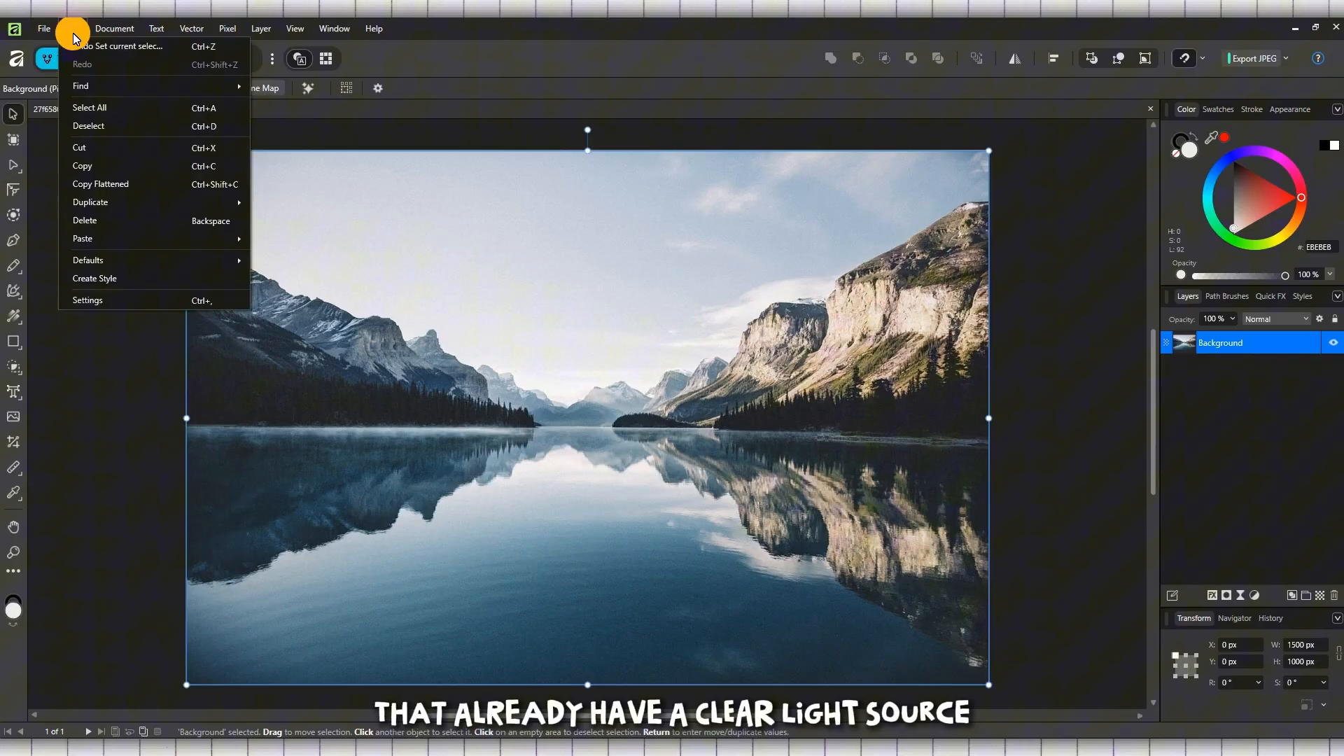
click(114, 28)
click(156, 29)
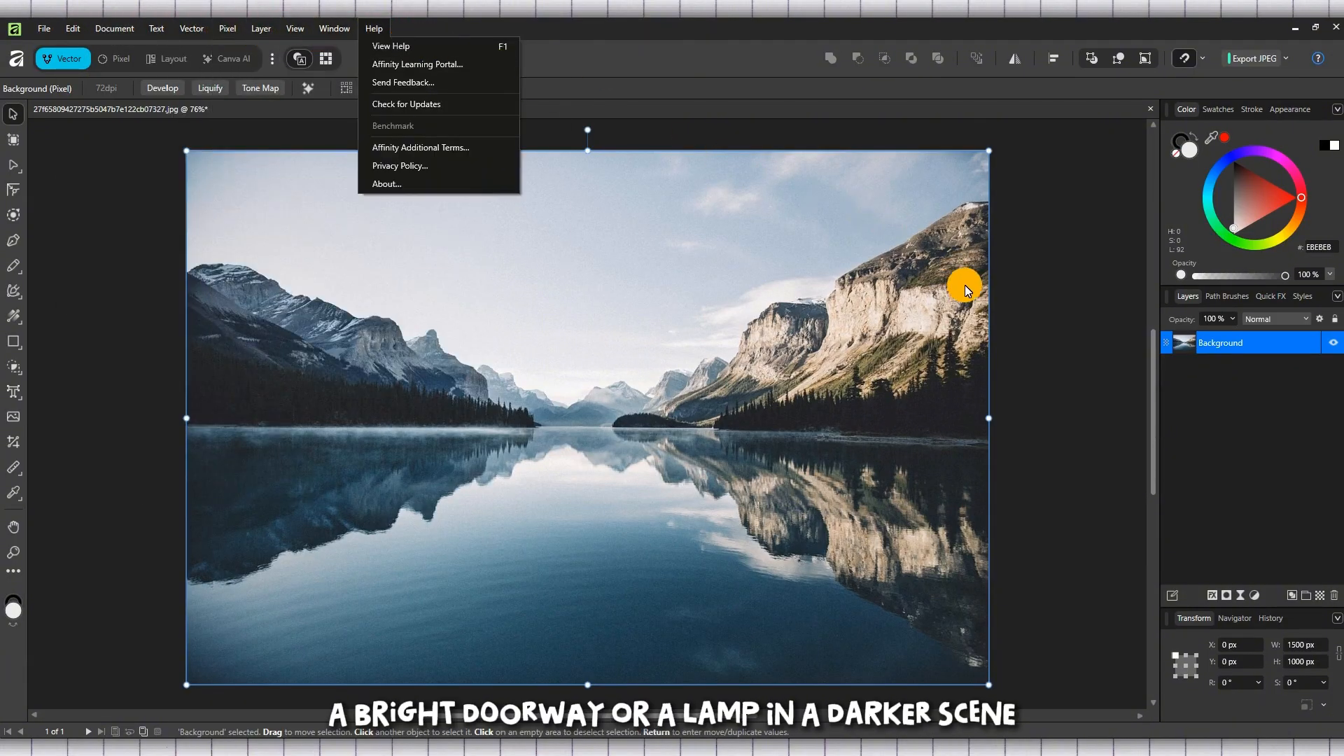
click(1043, 329)
click(1043, 329)
right_click(1229, 347)
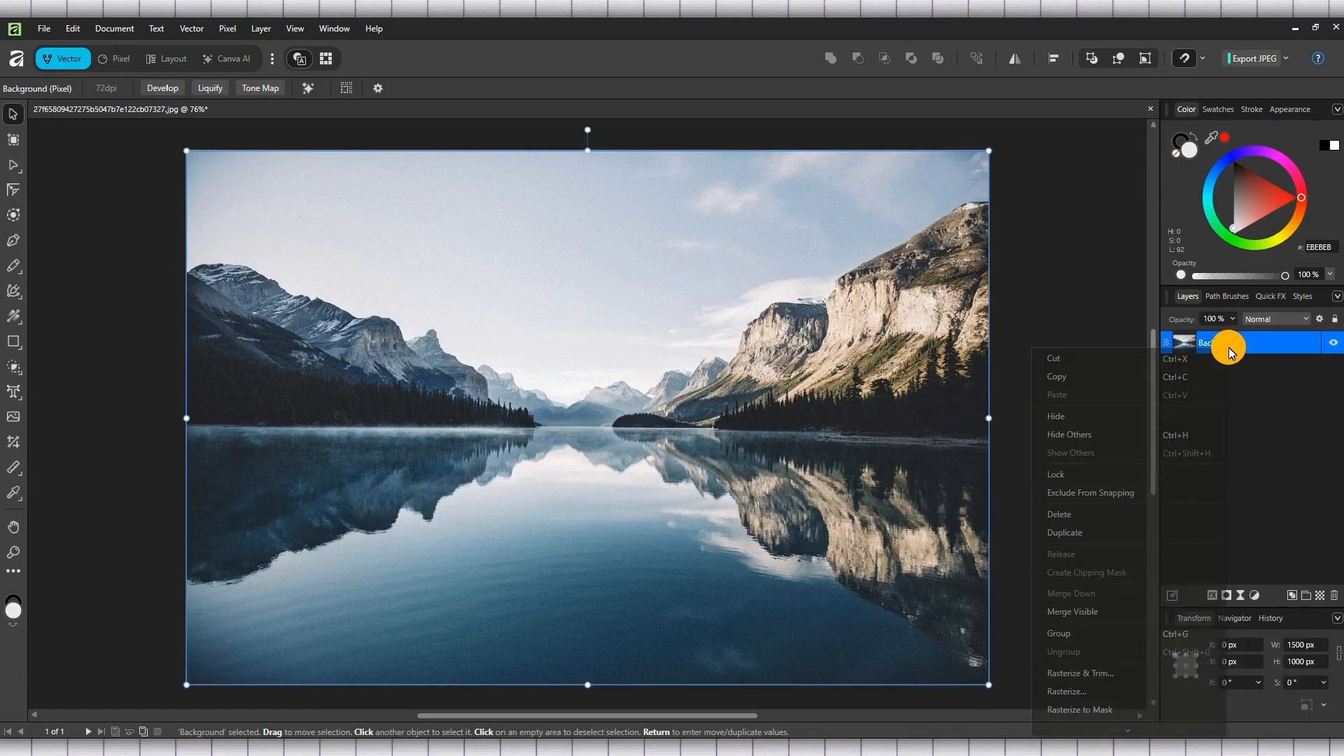
click(1054, 289)
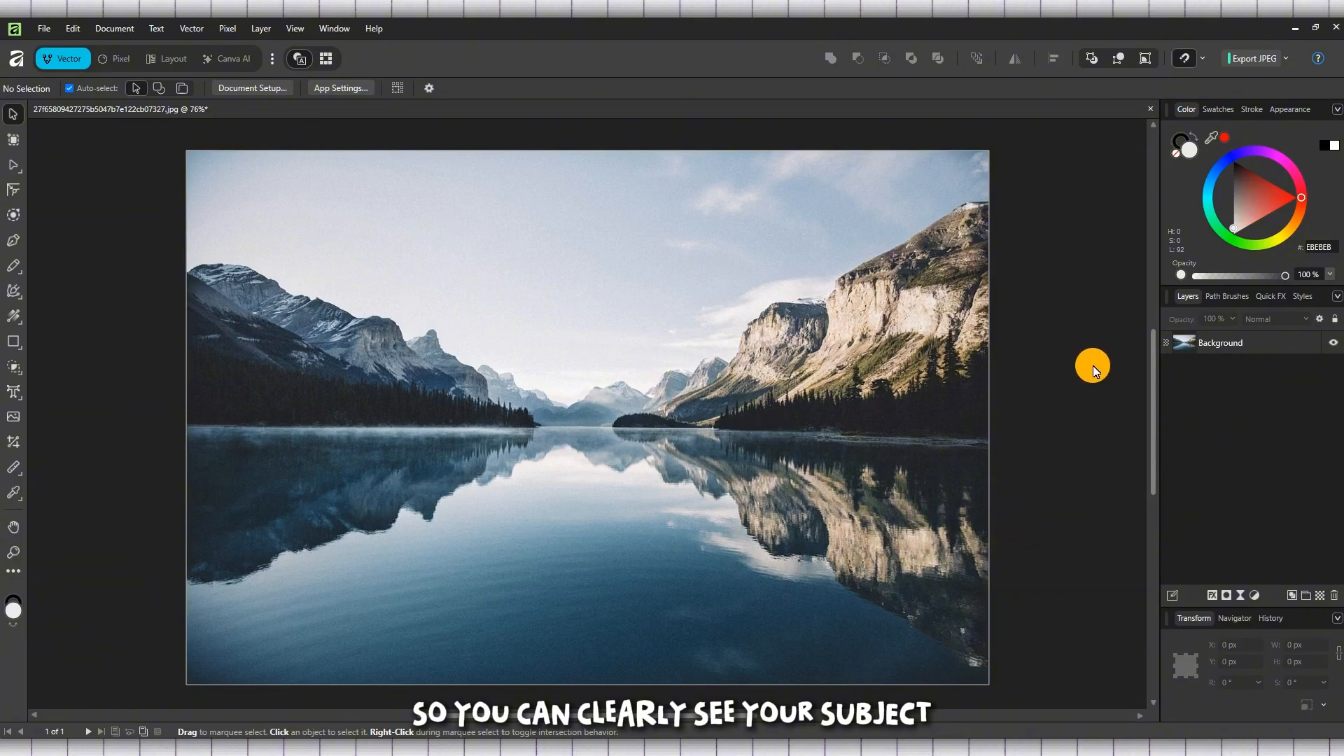
Duplicate the Background layer of the lake photo, then clear the layer selection.
click(772, 498)
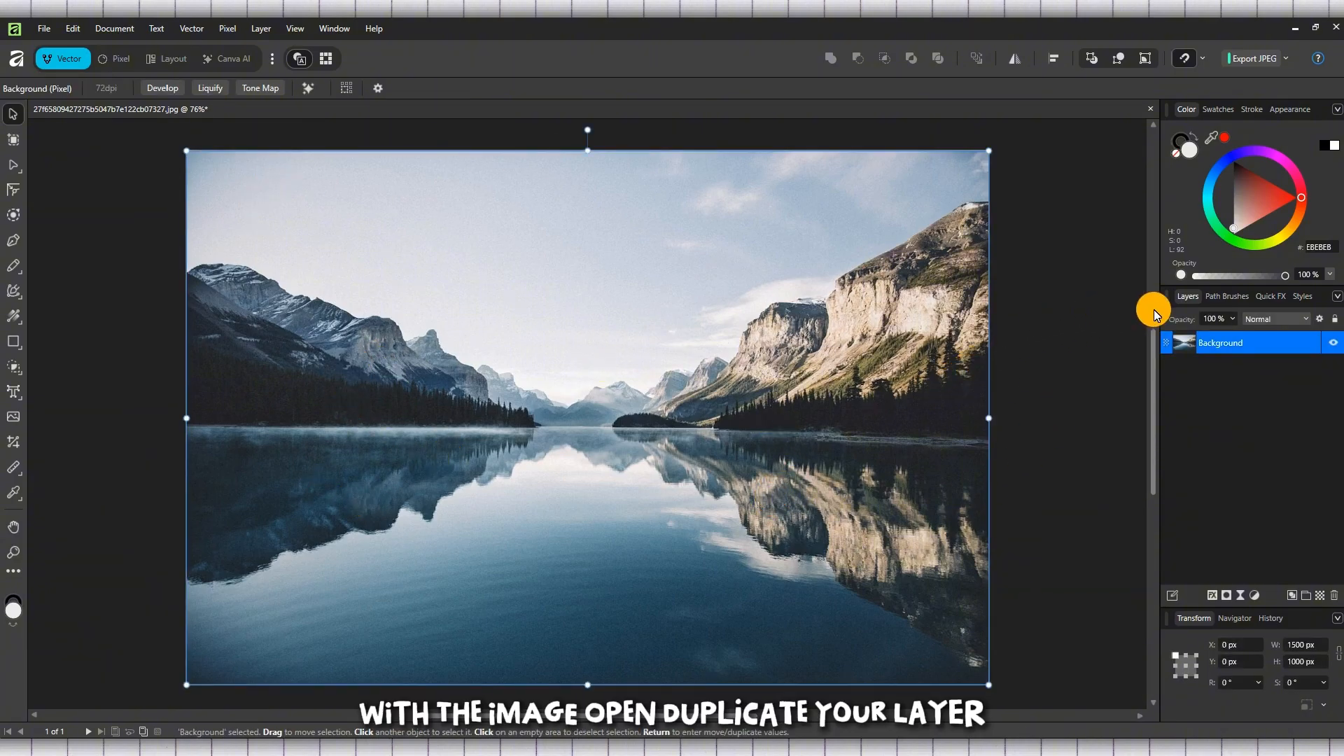
right_click(1257, 347)
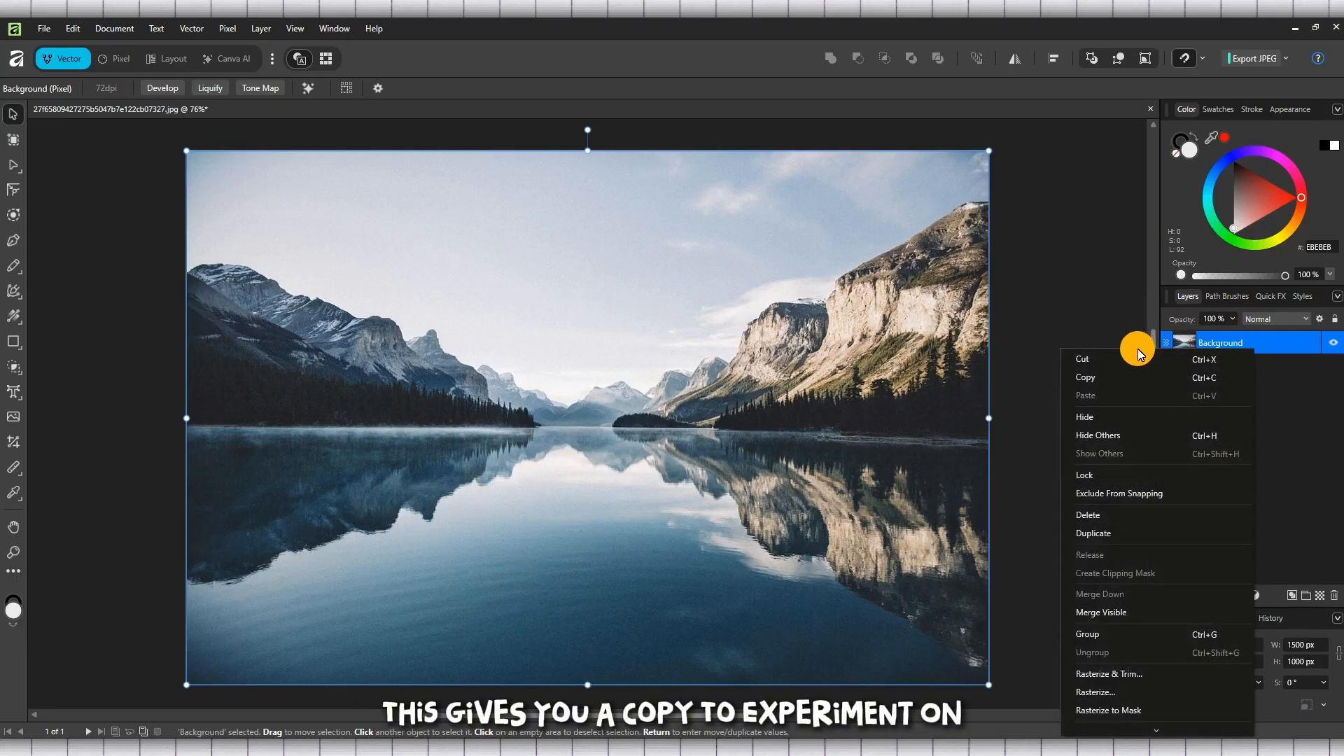
click(1107, 535)
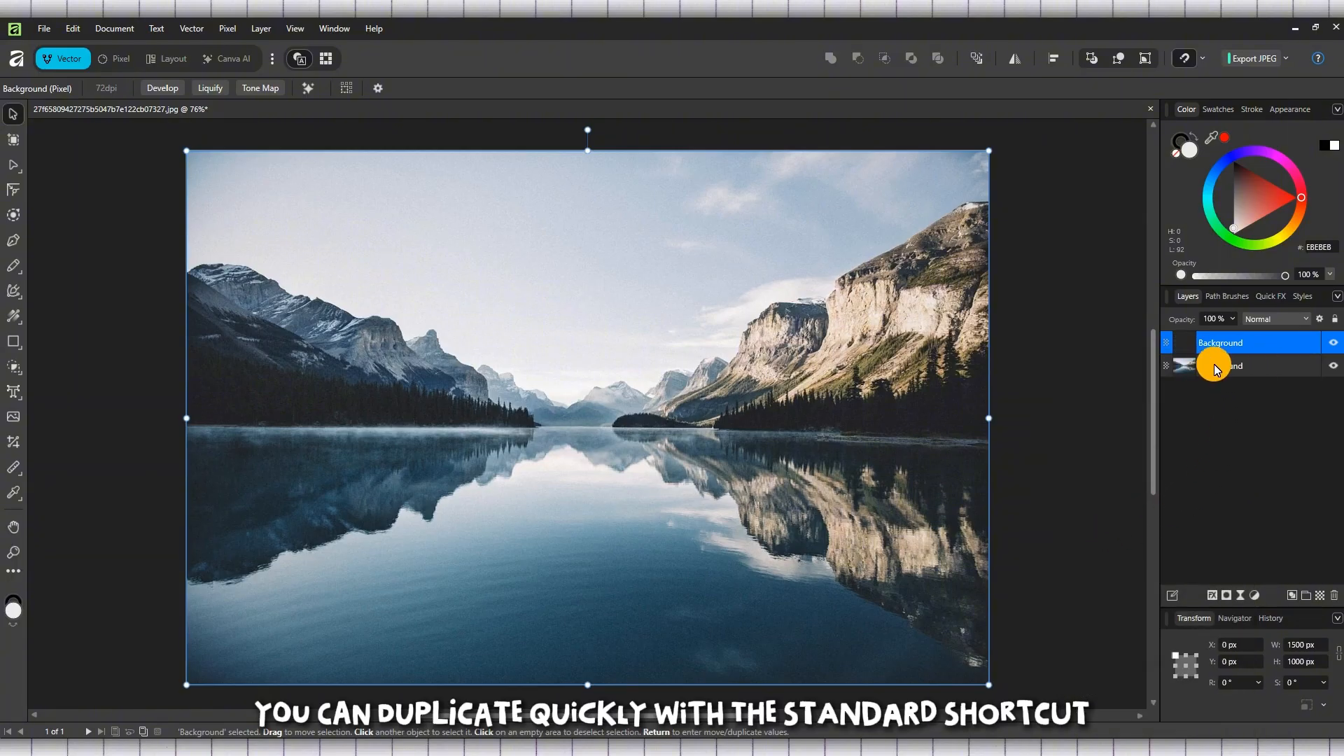
right_click(1252, 375)
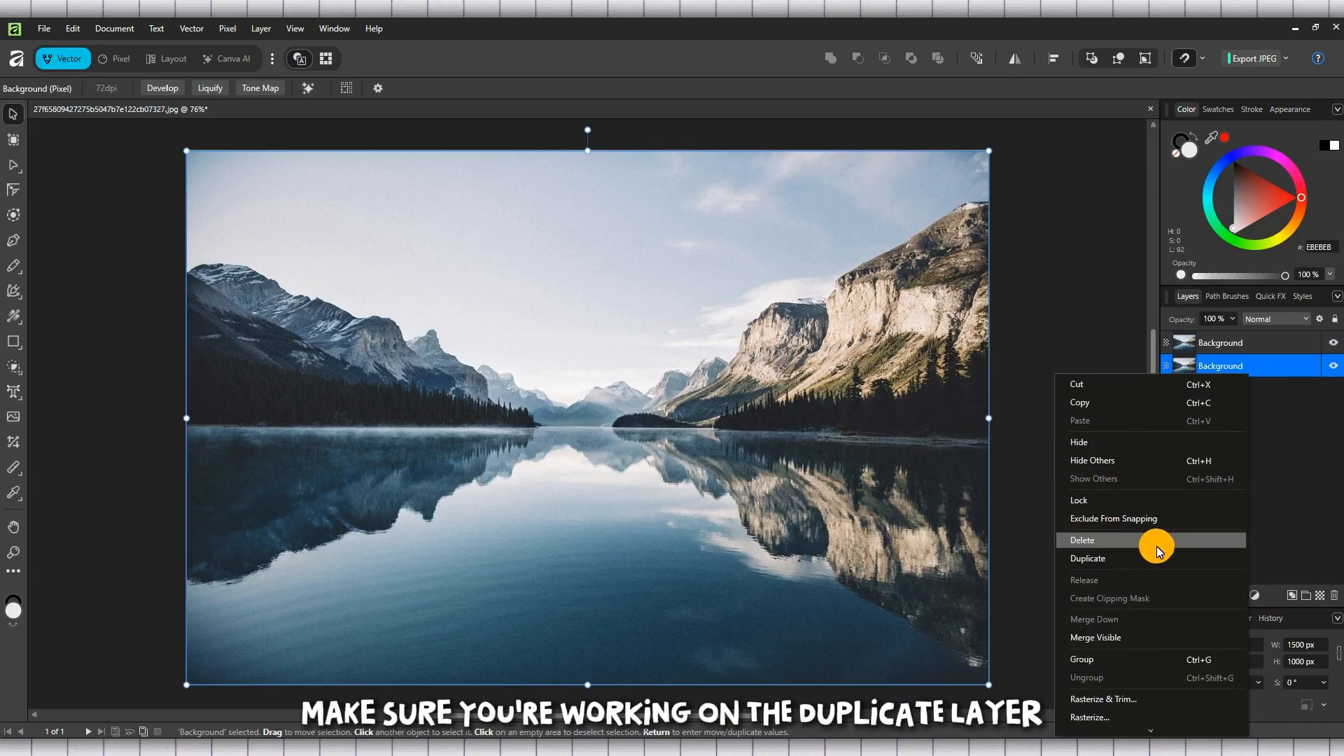
click(1242, 405)
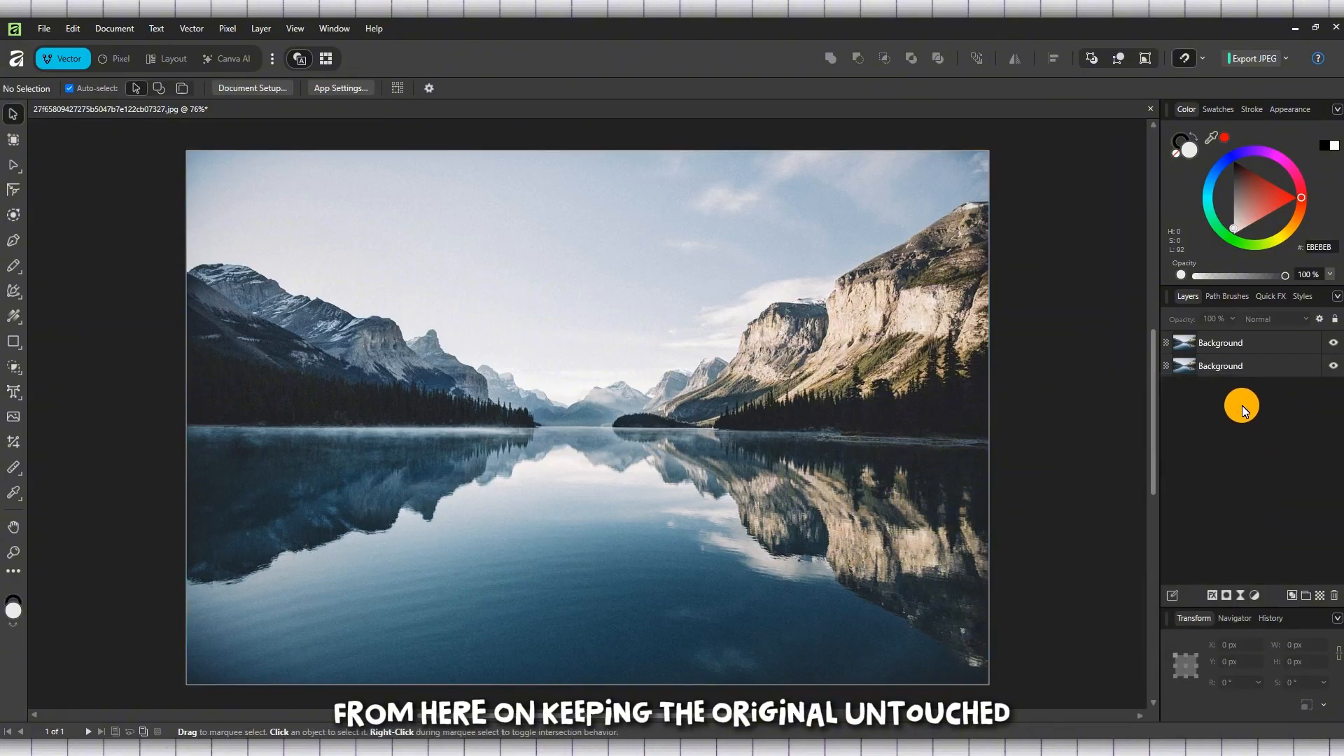
Rename the upper duplicate layer to "Background copy".
click(1242, 343)
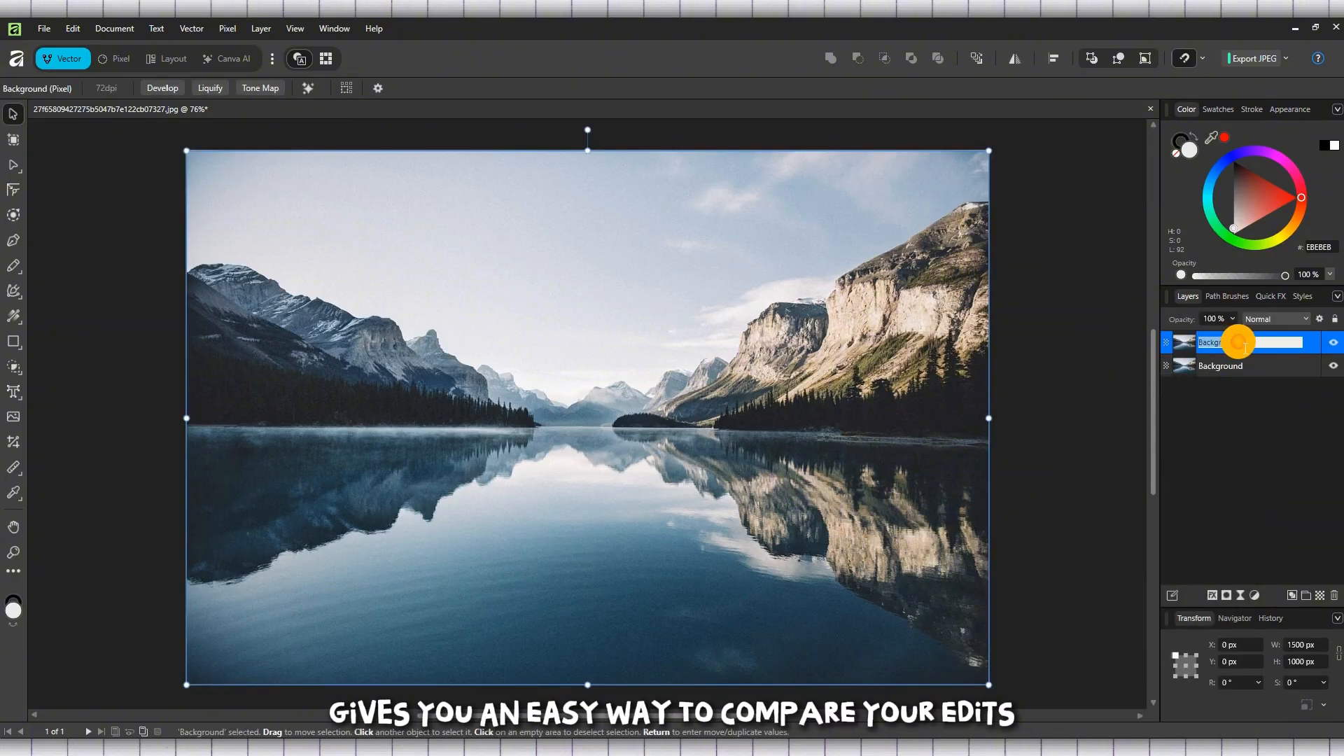
double_click(1246, 342)
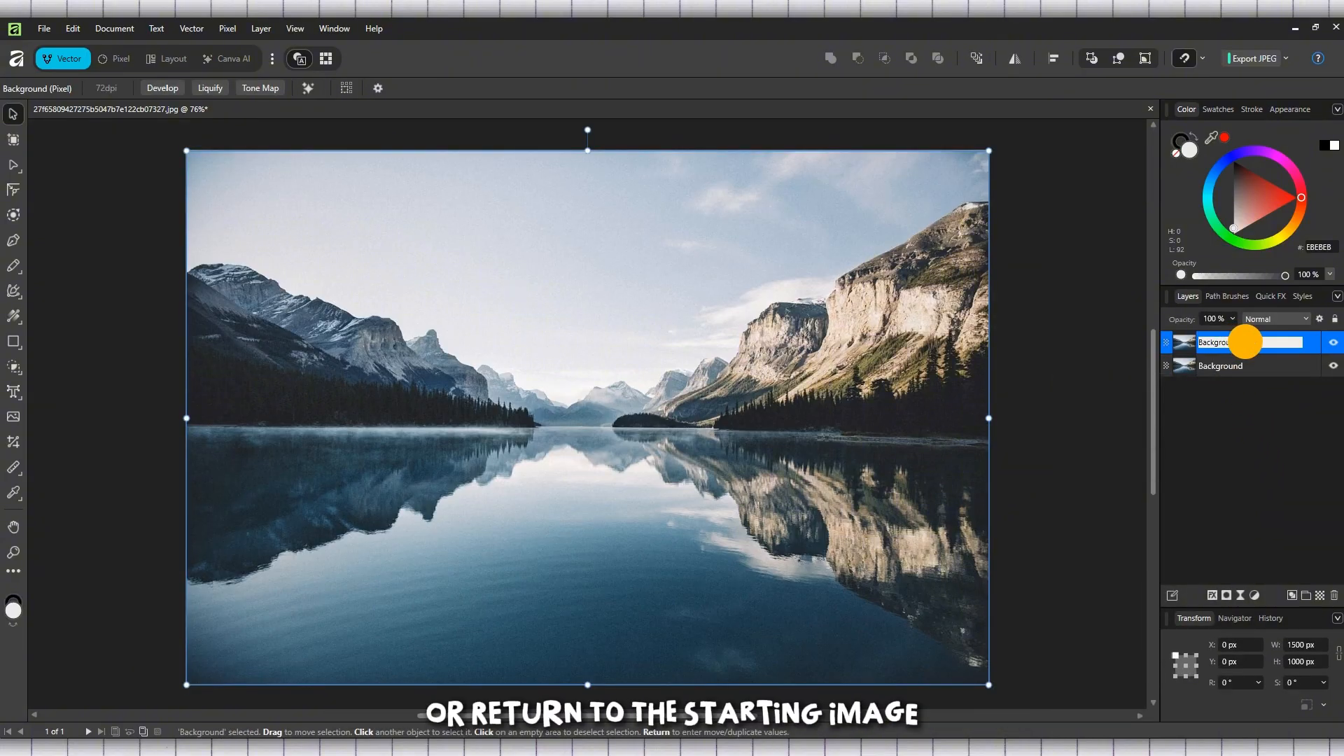
text(copy)
key(Return)
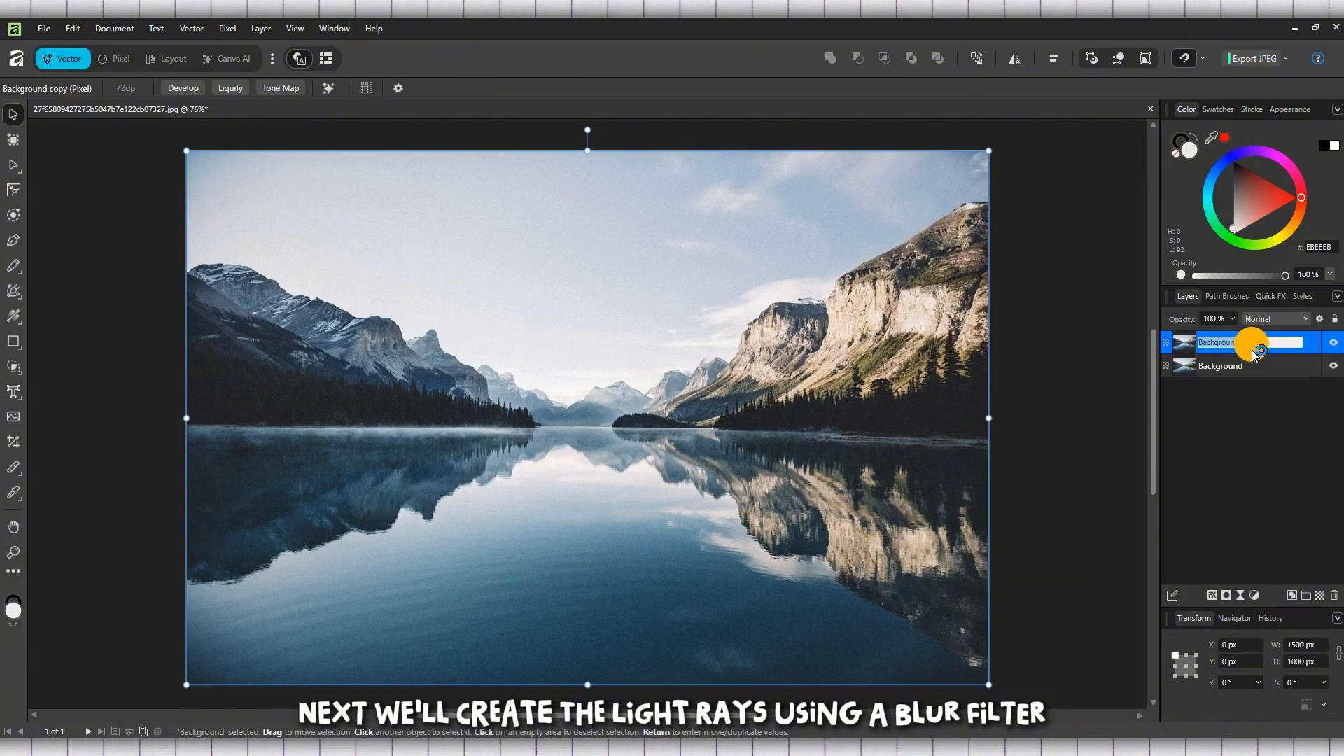
click(1252, 388)
Apply a Zoom Blur with a radius of about 32.2 px to the Background copy layer, centred on the peak of the sunlit right-hand mountain.
click(1199, 343)
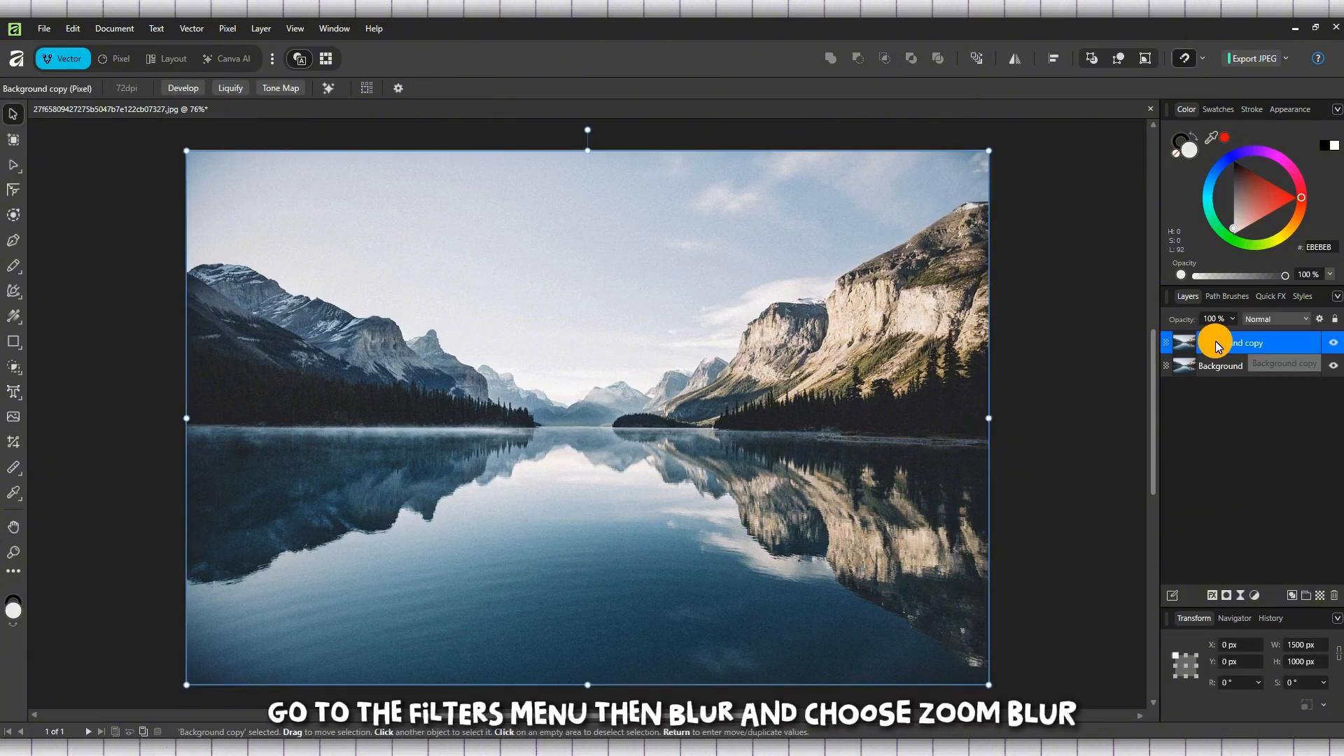
click(230, 33)
mouse_move(267, 47)
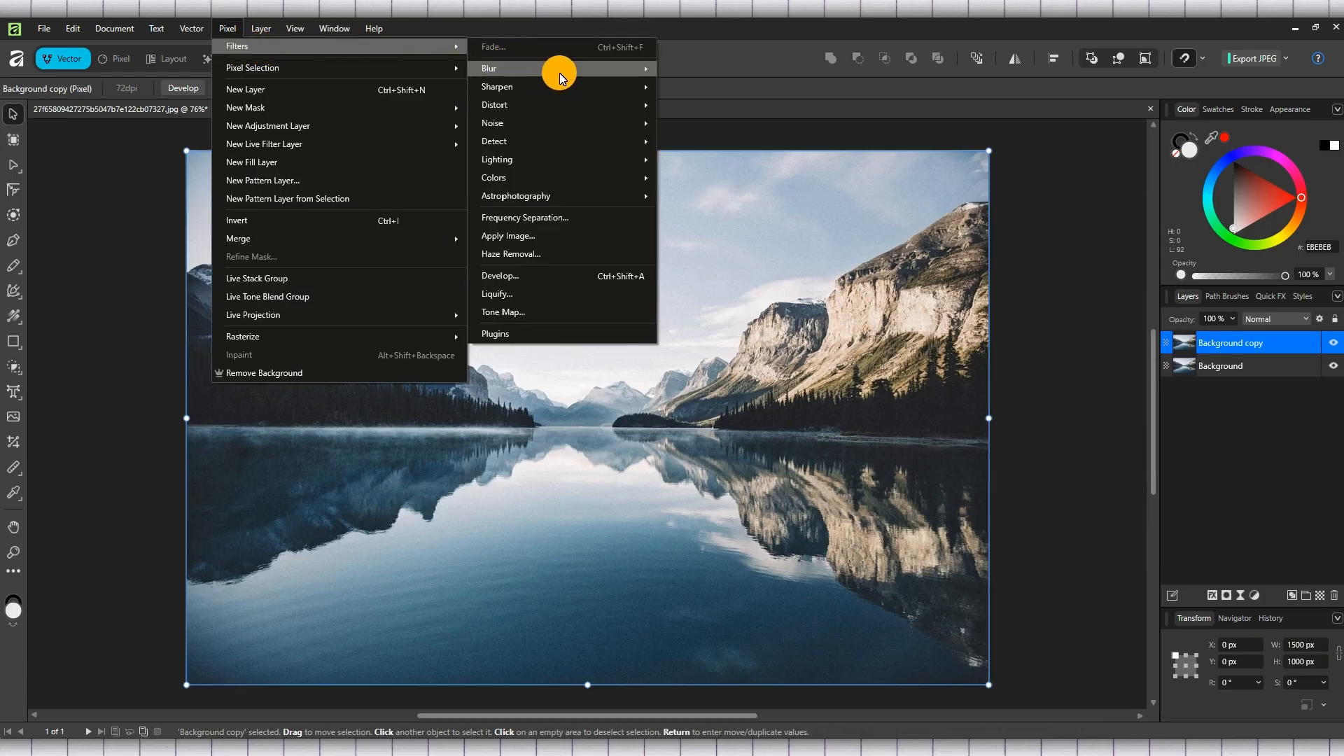
mouse_move(595, 70)
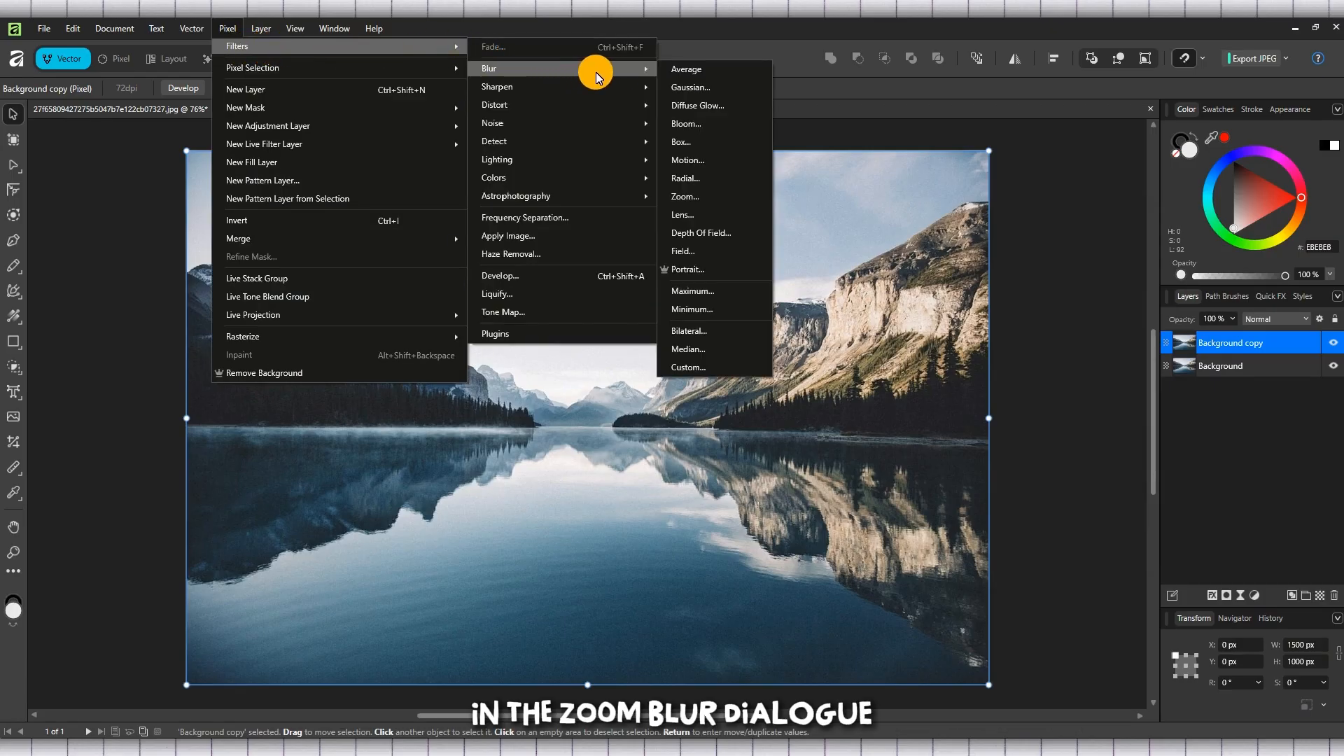
click(712, 195)
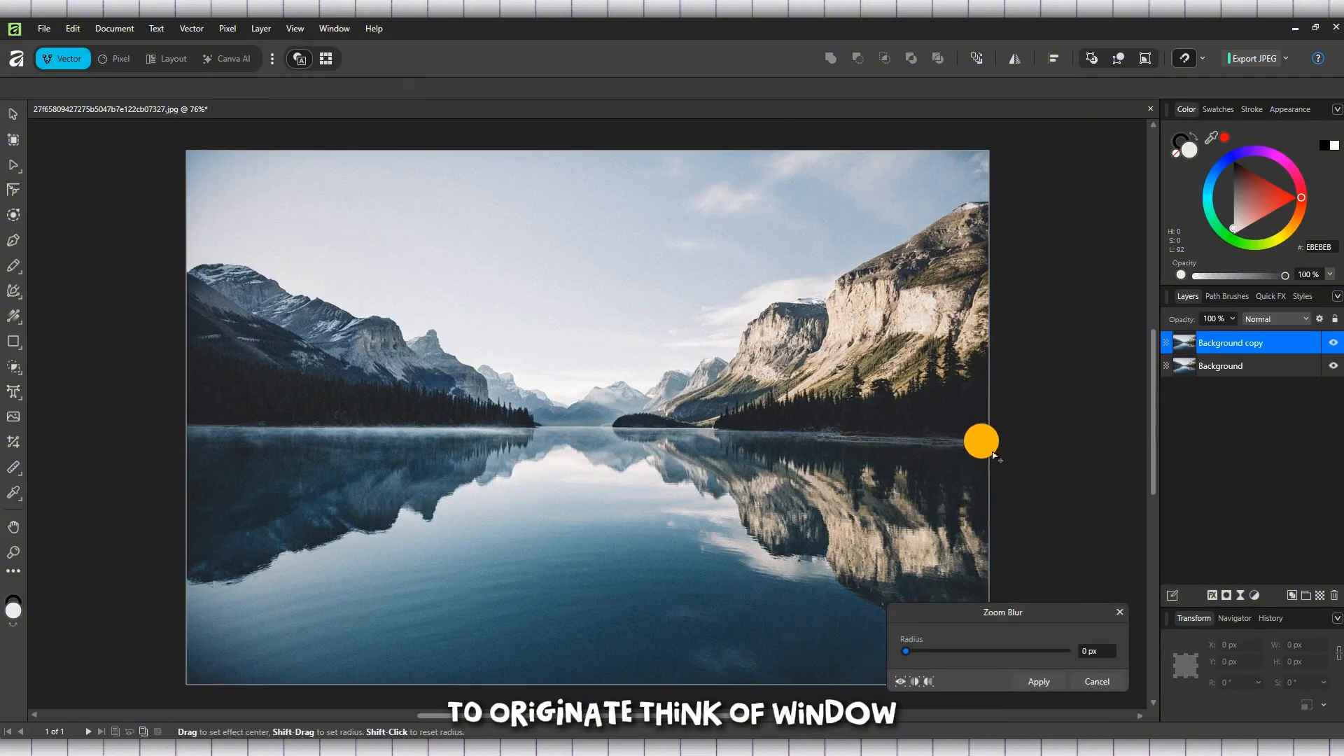
drag(906, 649, 1016, 653)
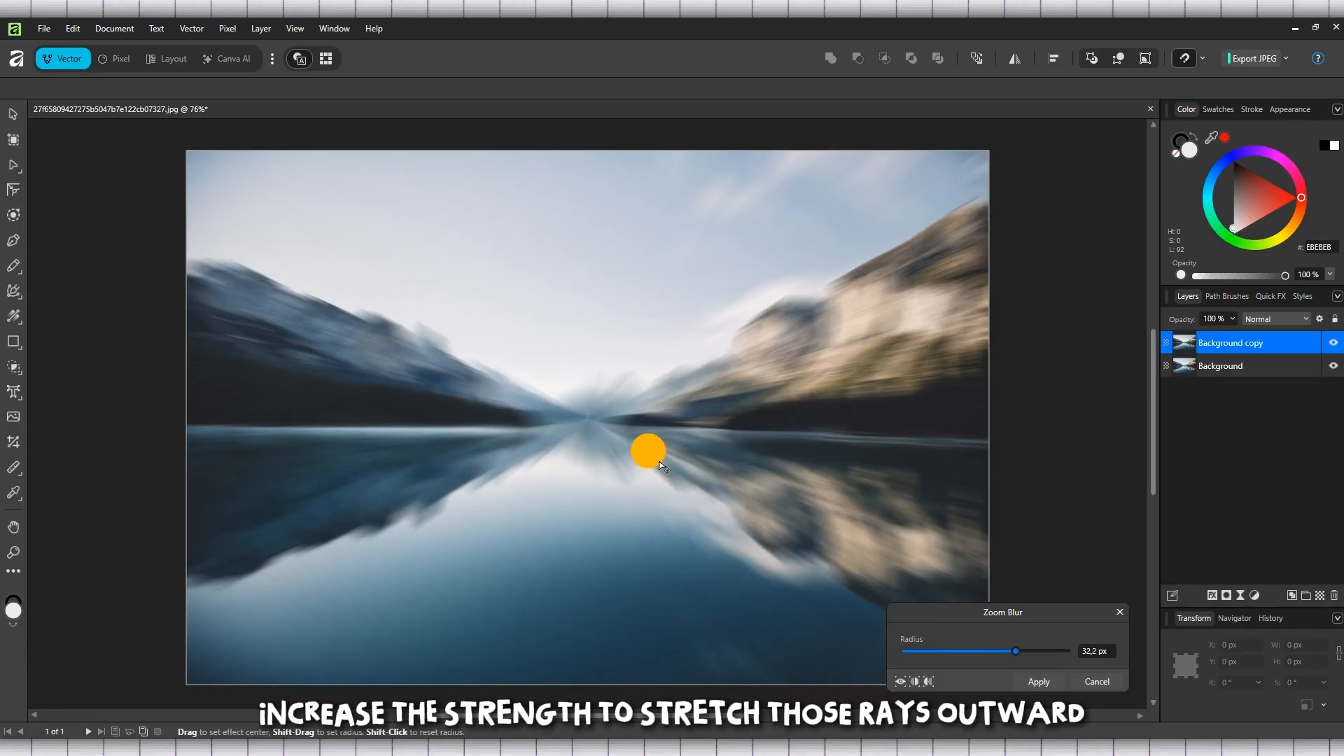
click(536, 413)
drag(536, 413, 969, 198)
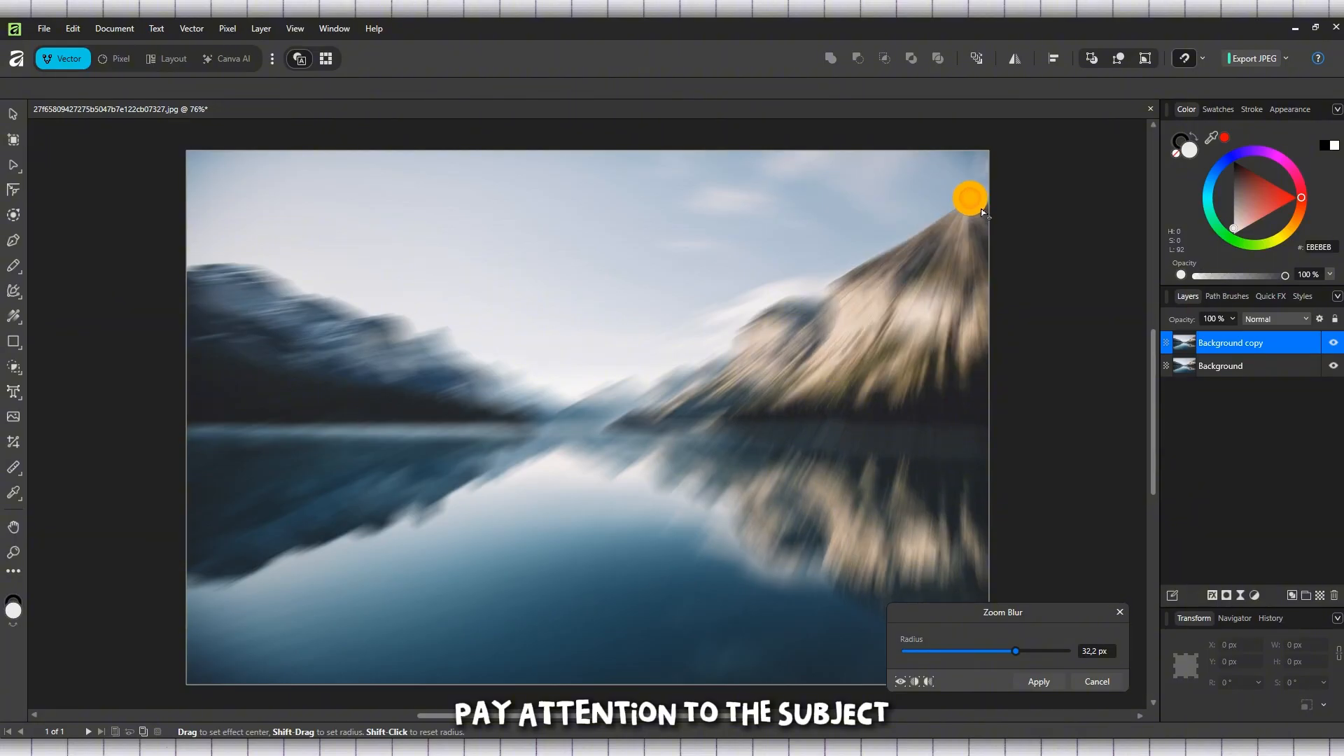
click(1036, 683)
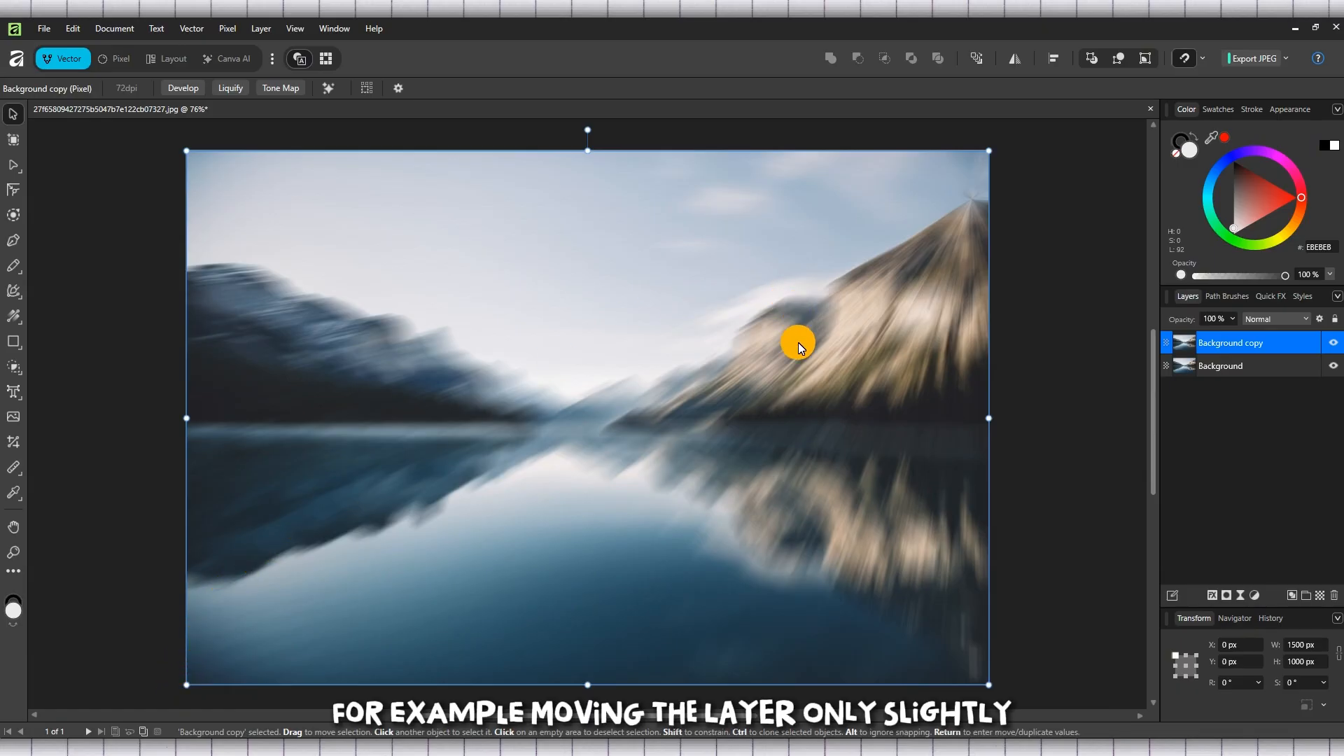
Apply a second Zoom Blur with a 32.2 px radius to the Background copy layer, keeping the default centre.
click(234, 35)
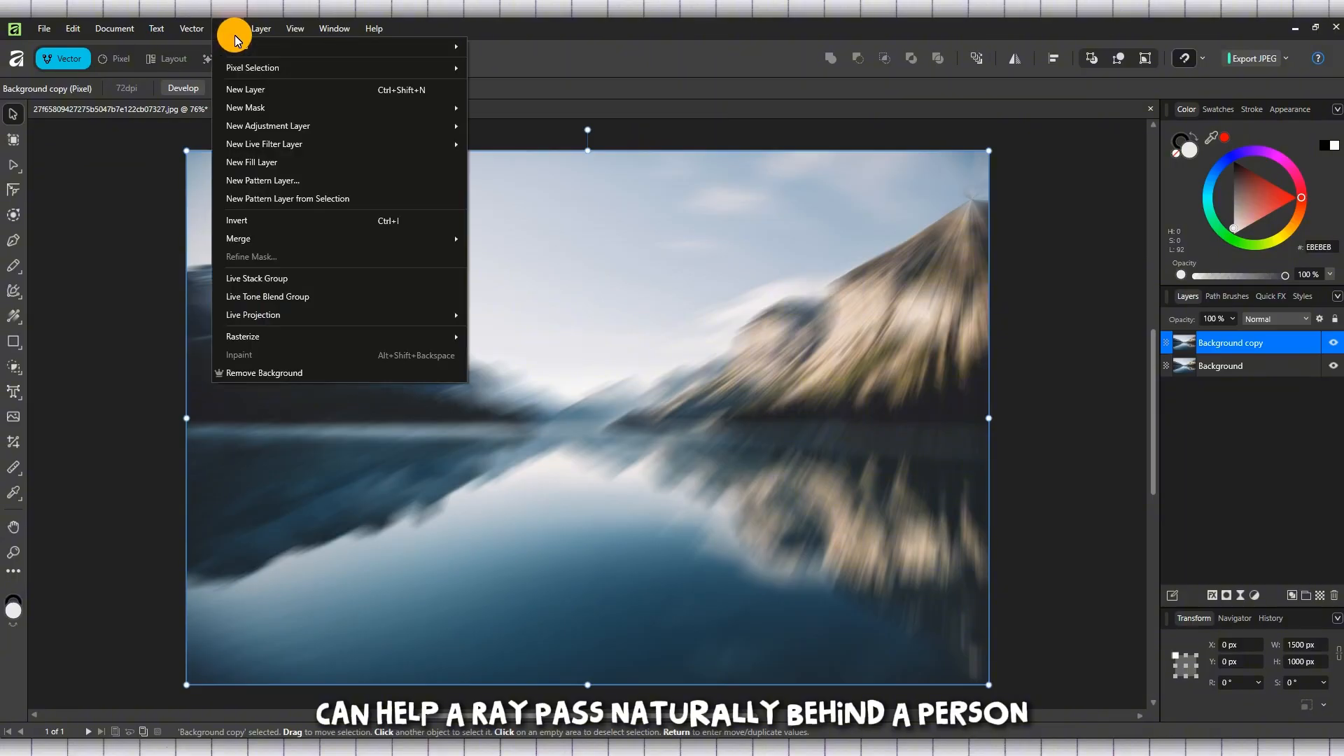
mouse_move(324, 46)
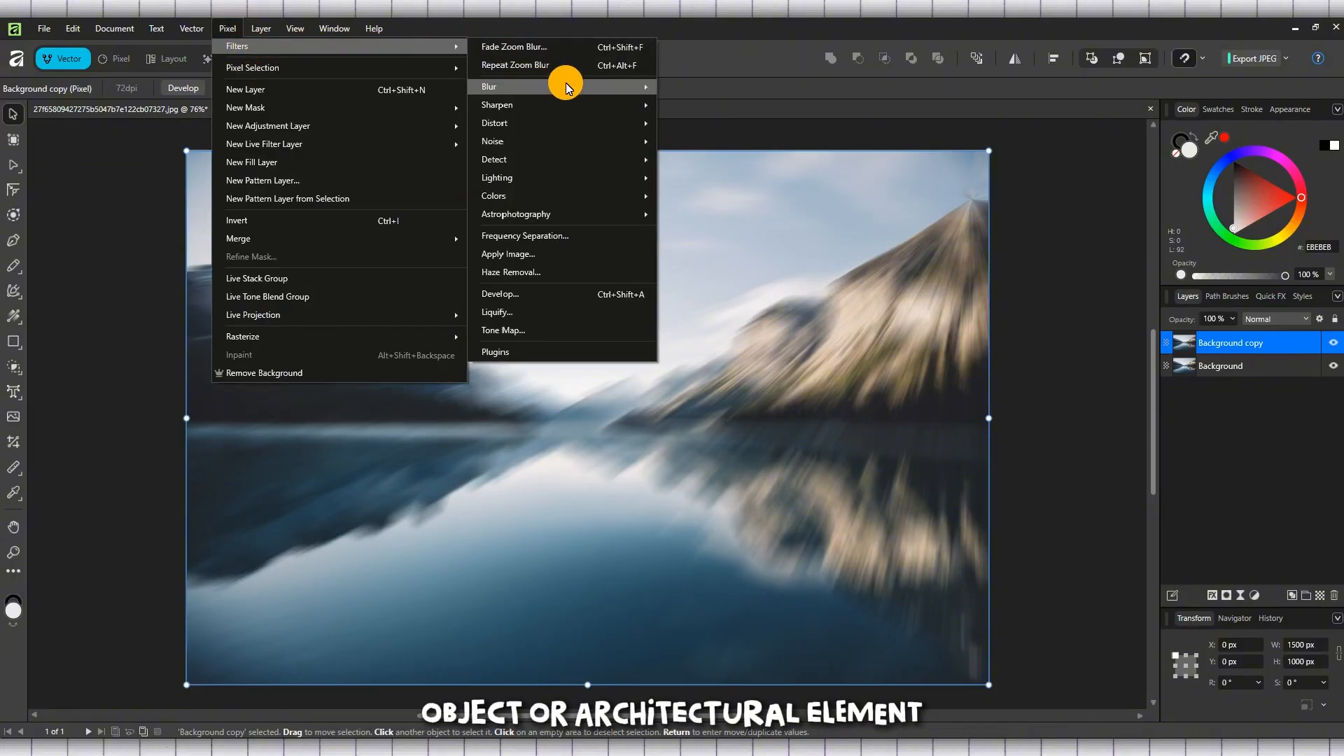
mouse_move(565, 86)
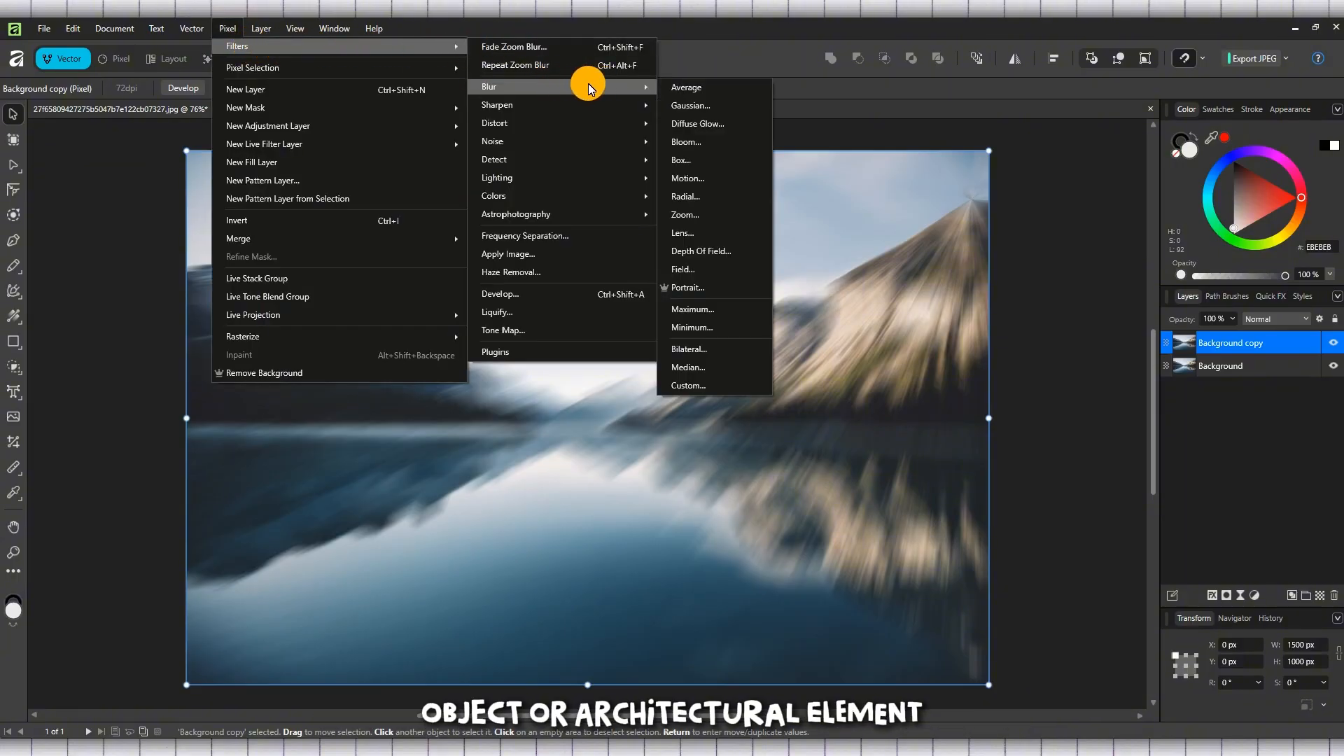
click(711, 217)
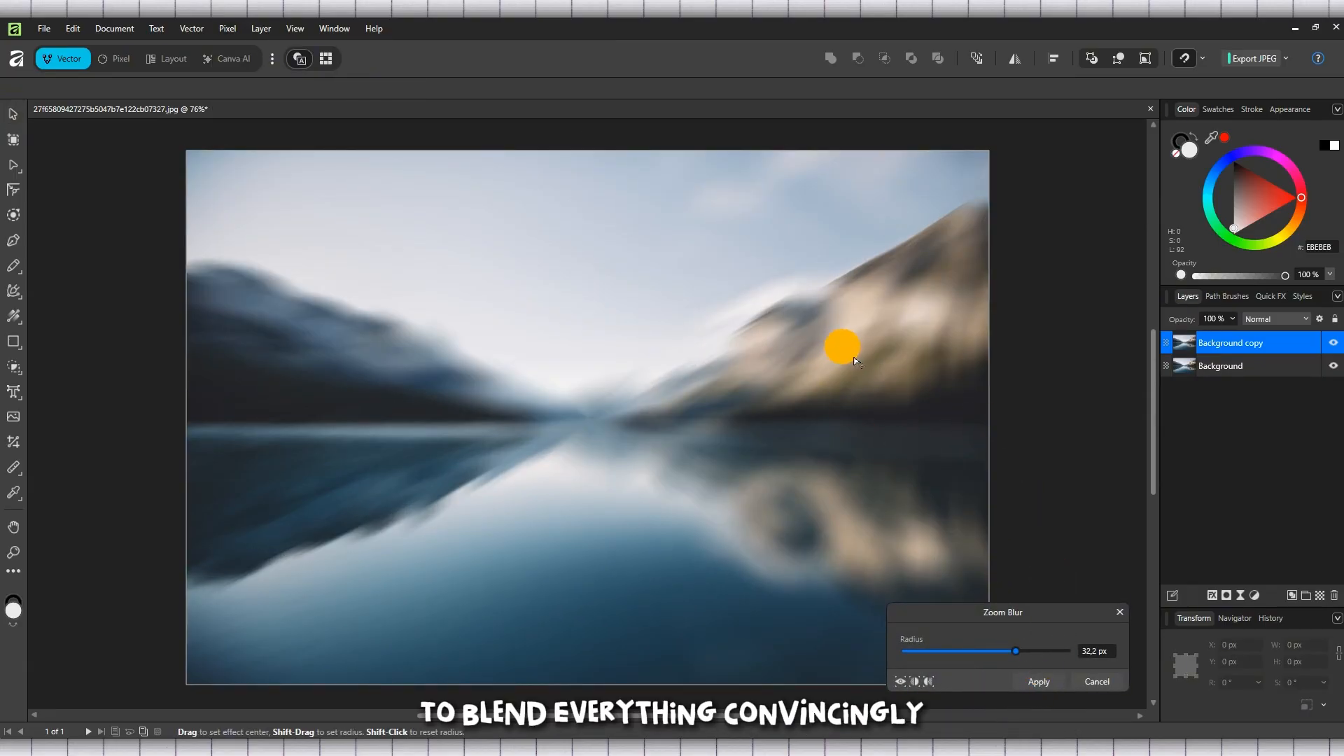
click(1046, 681)
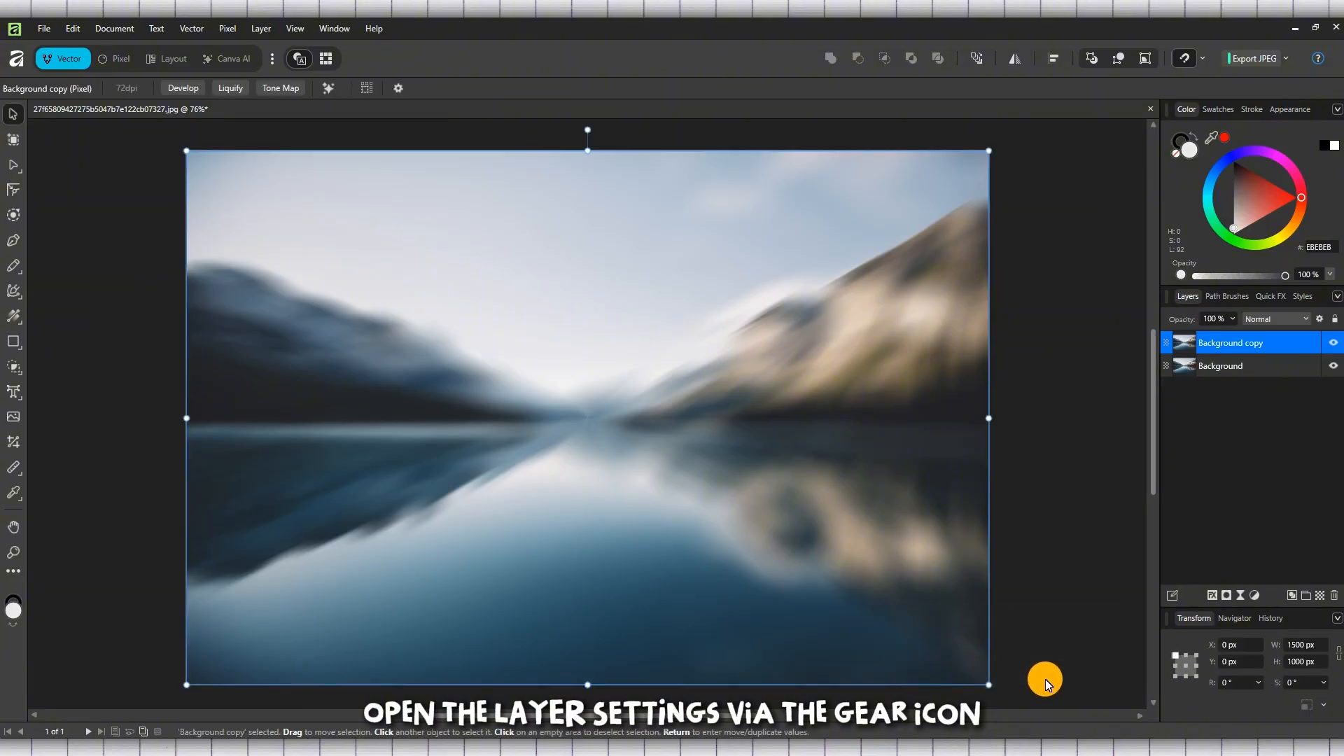
In the Background copy layer's blend options, lower the Source Layer Ranges curve's midpoint to about 23% output and move the dialog off the photo.
click(1319, 319)
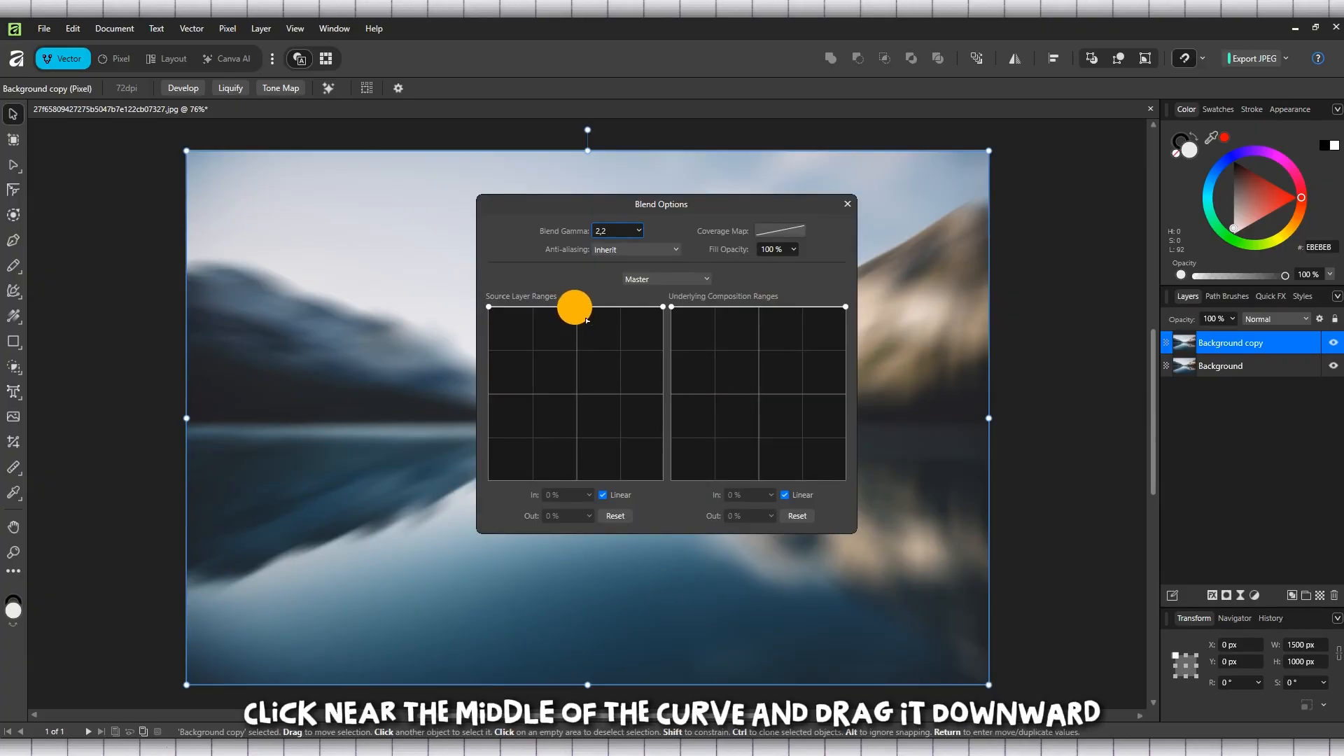
drag(574, 309, 576, 441)
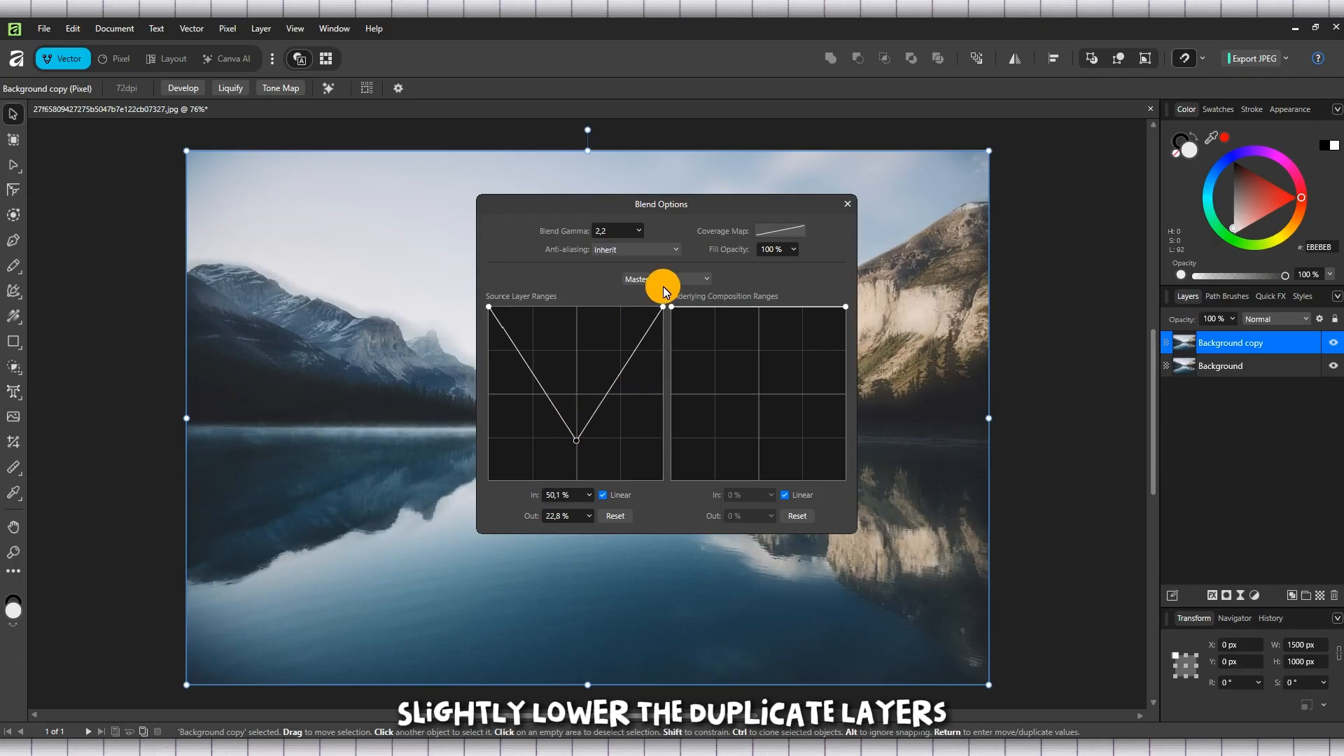
drag(715, 205, 1220, 349)
Fine-tune the Source Layer Ranges curve's middle node to about 50.1% input and 20.8% output, repositioning the dialog as needed.
click(1080, 583)
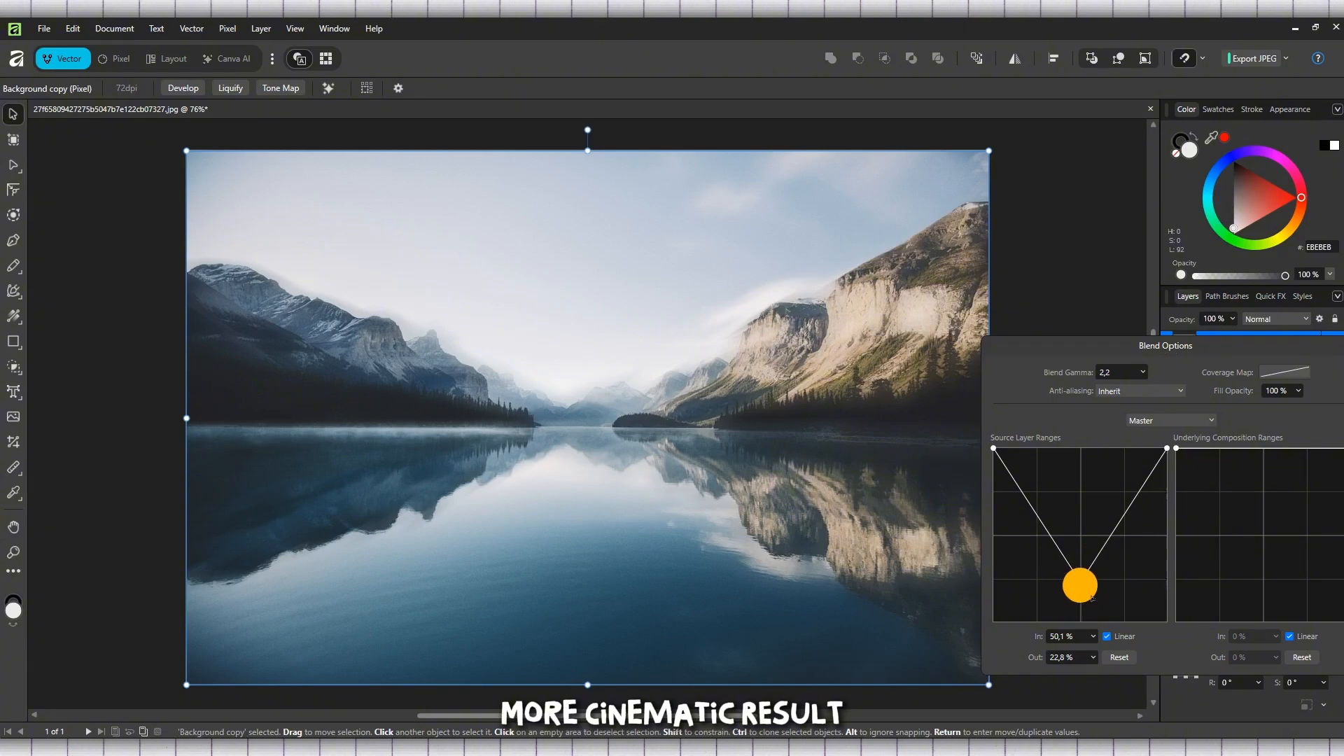
mouse_move(1082, 586)
mouse_down()
mouse_move(1134, 505)
mouse_move(1101, 521)
mouse_move(1049, 493)
mouse_move(1080, 578)
mouse_up()
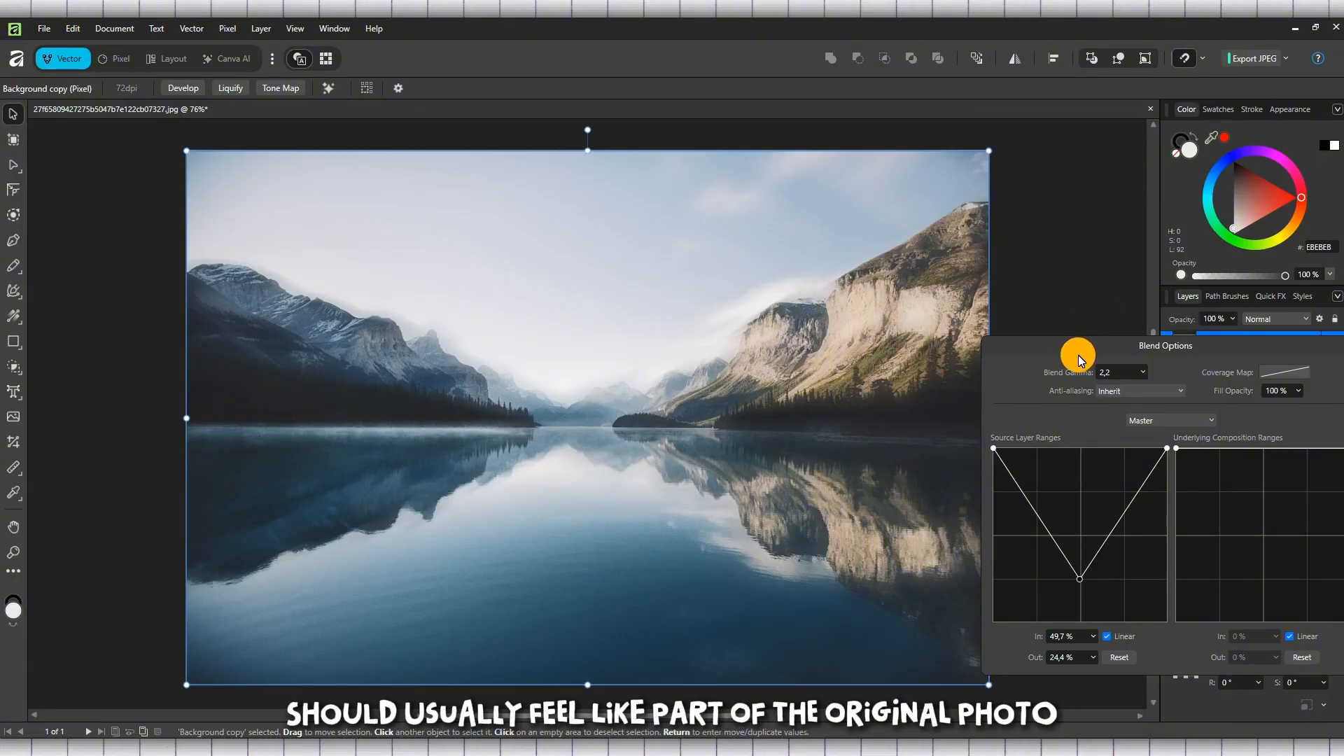
drag(1079, 360, 964, 363)
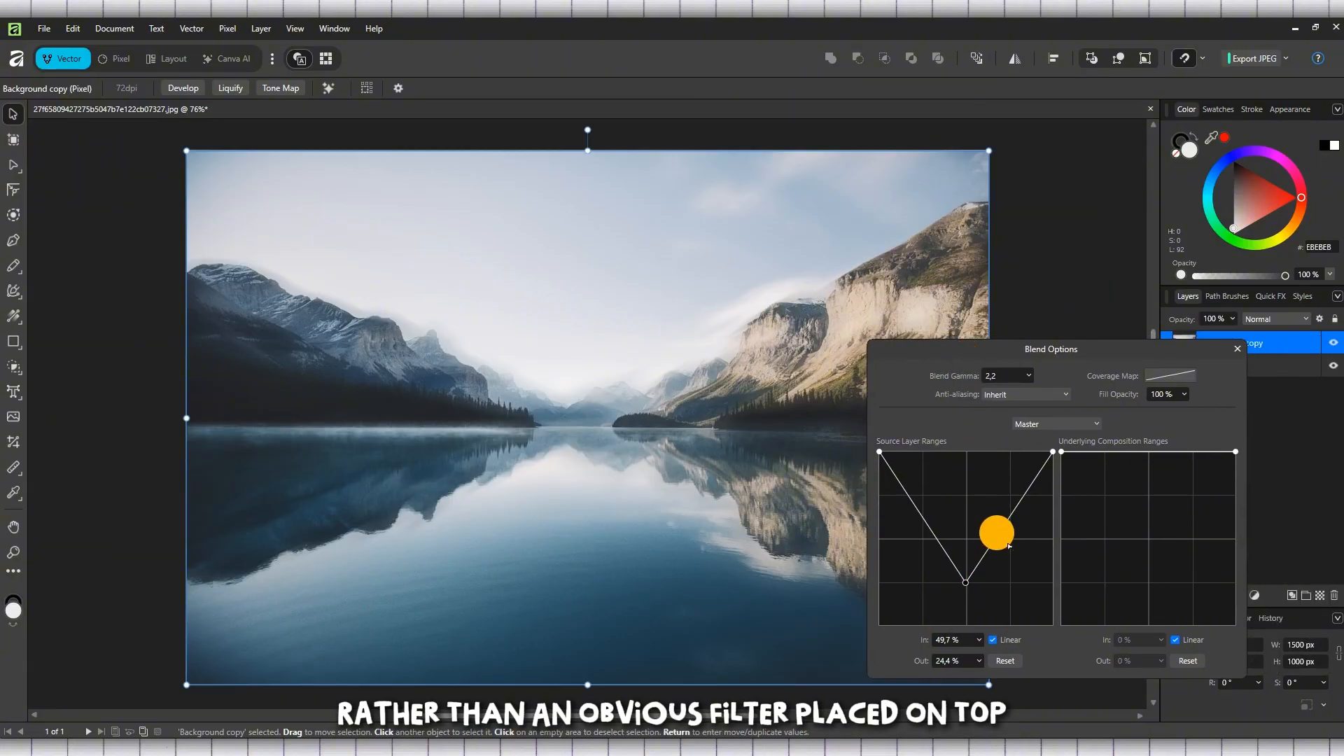
mouse_move(973, 581)
mouse_down()
mouse_move(968, 634)
mouse_move(968, 585)
mouse_up()
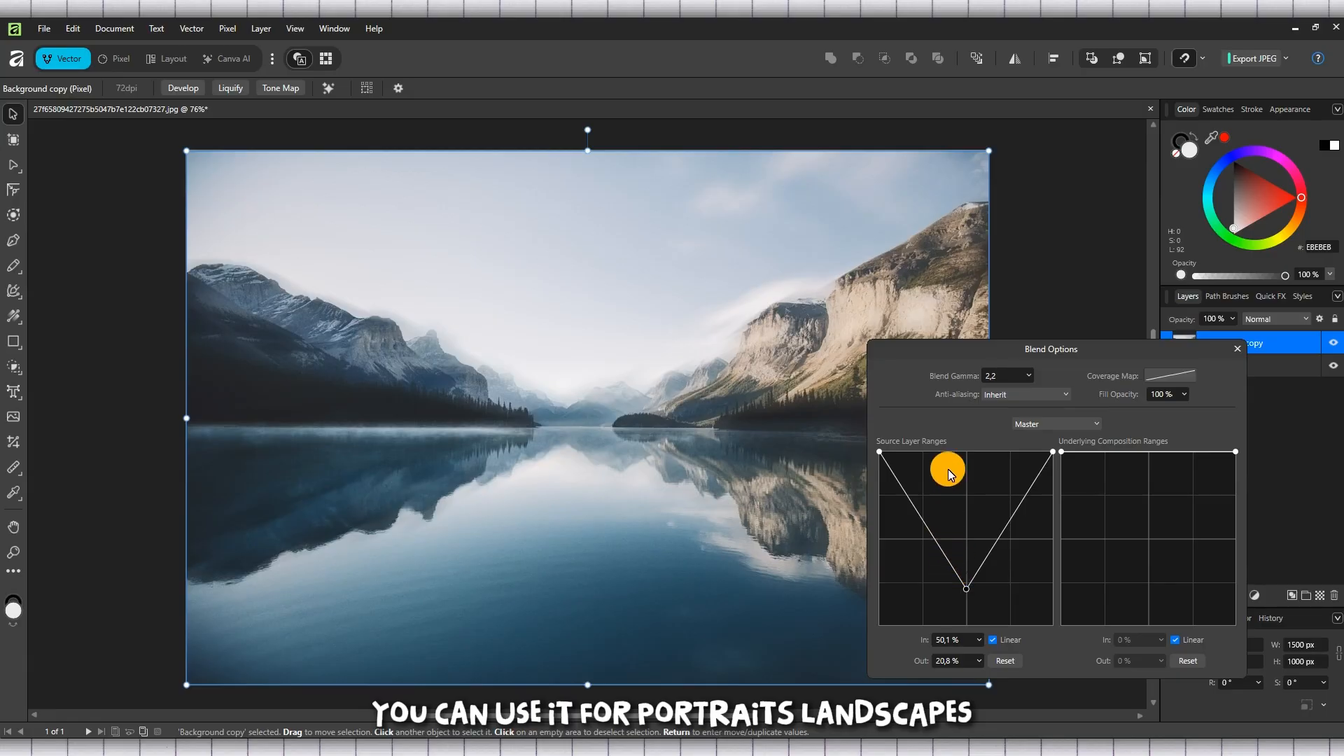
drag(1114, 356, 1172, 280)
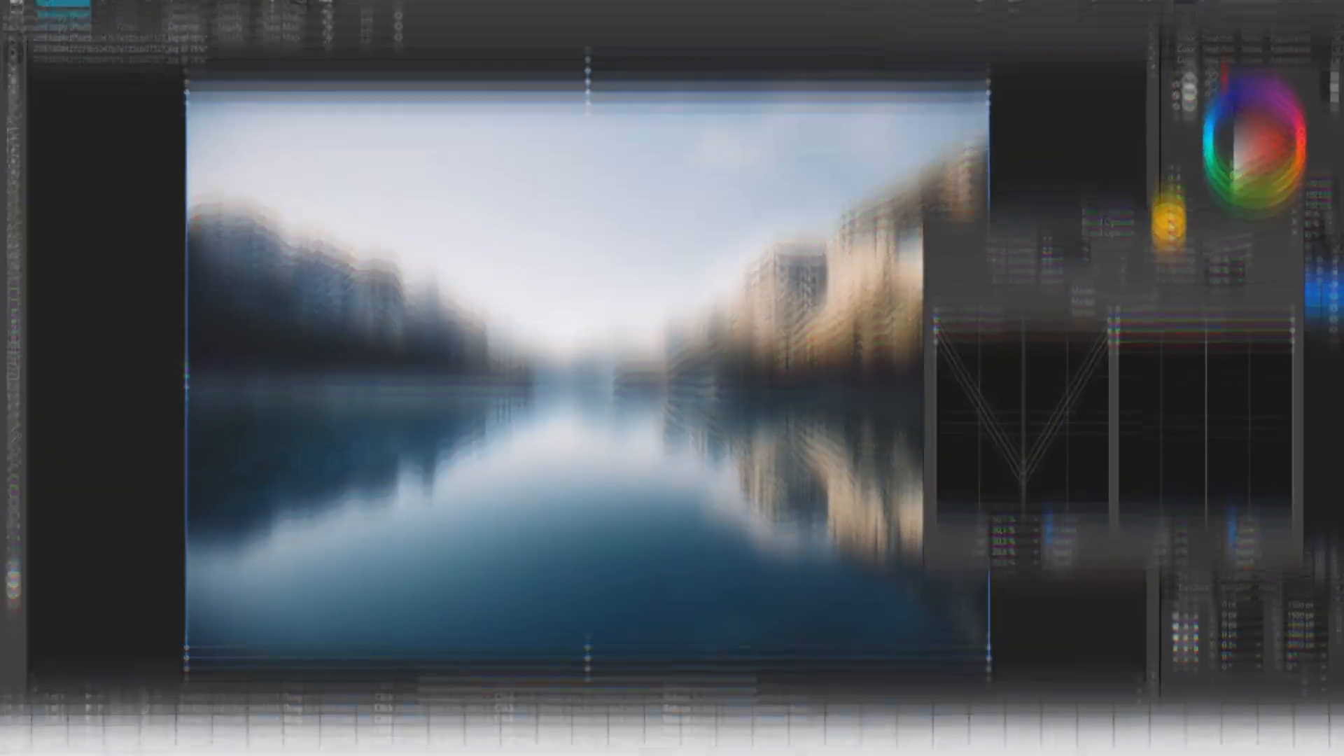